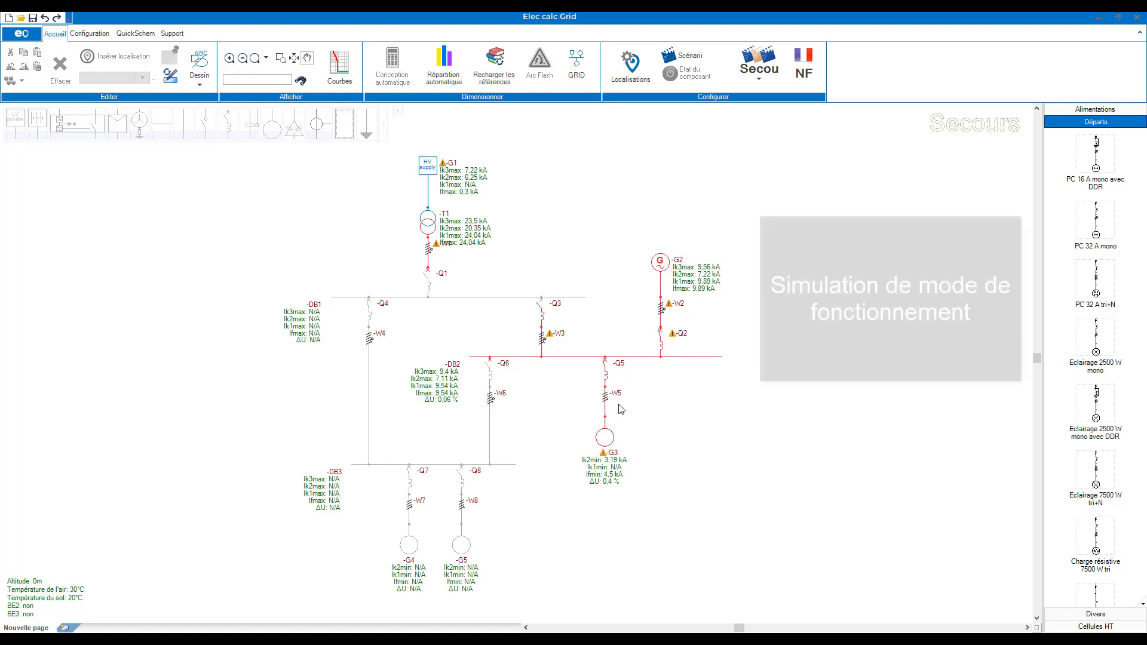
Switch the network to the Normal scenario and add a new scenario named Synchronisé.
left_click(756, 76)
left_click(758, 106)
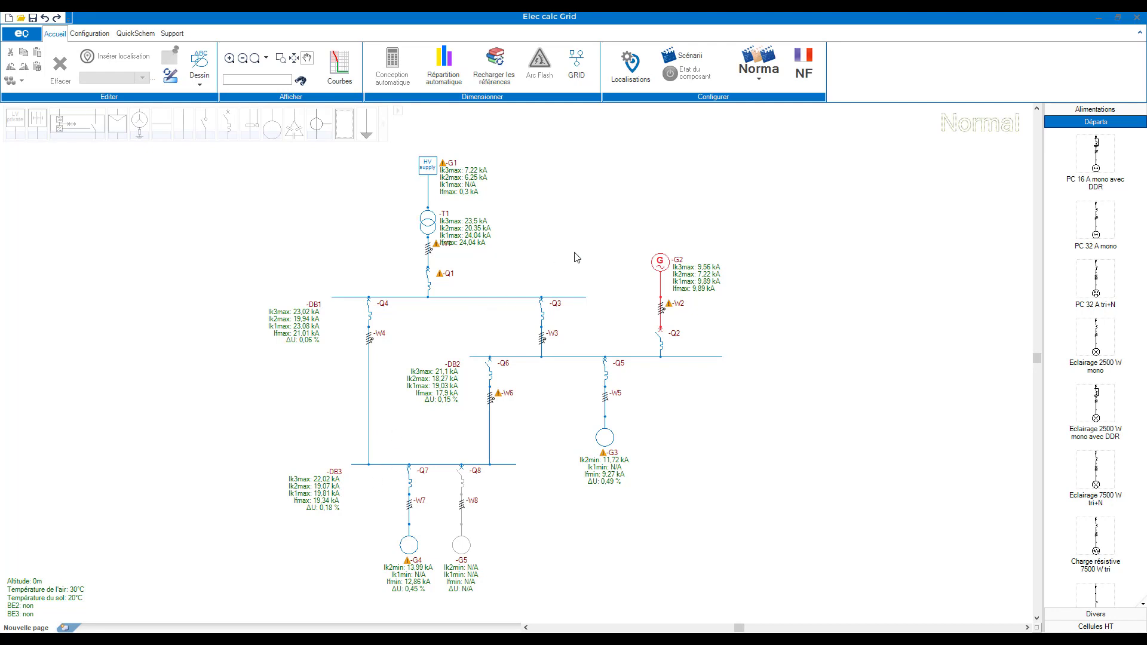
left_click(686, 56)
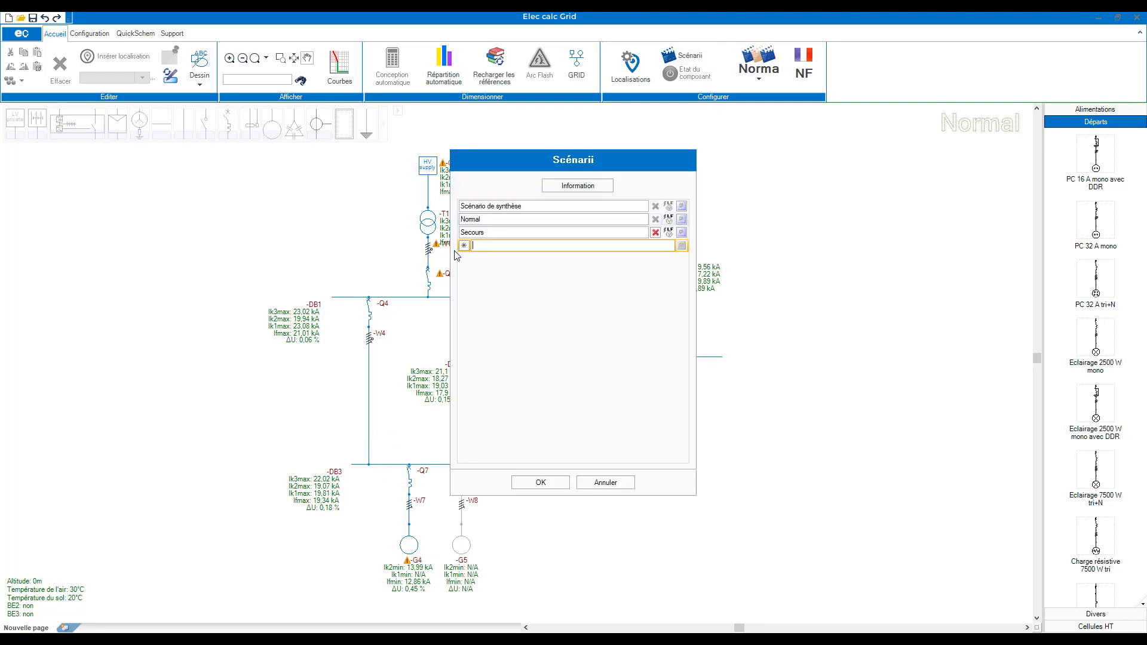
type("Synchronisé")
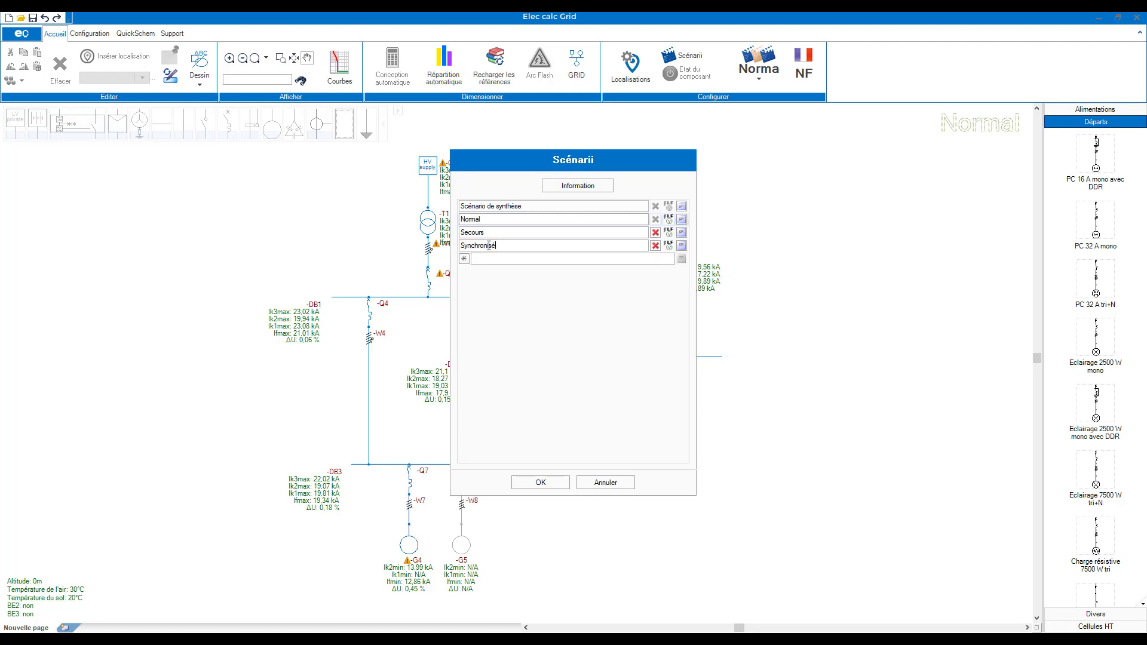
left_click(539, 483)
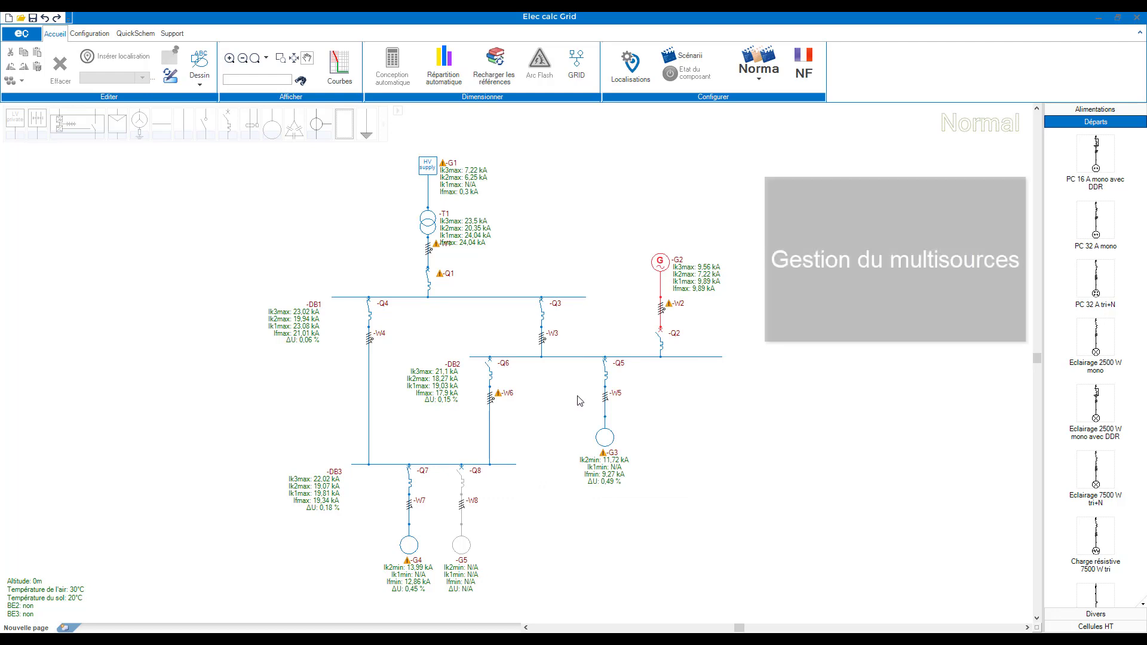
Close breaker Q2 below generator G2 in the Normal scenario and check the resulting error at DB2.
left_click(660, 345)
right_click(660, 344)
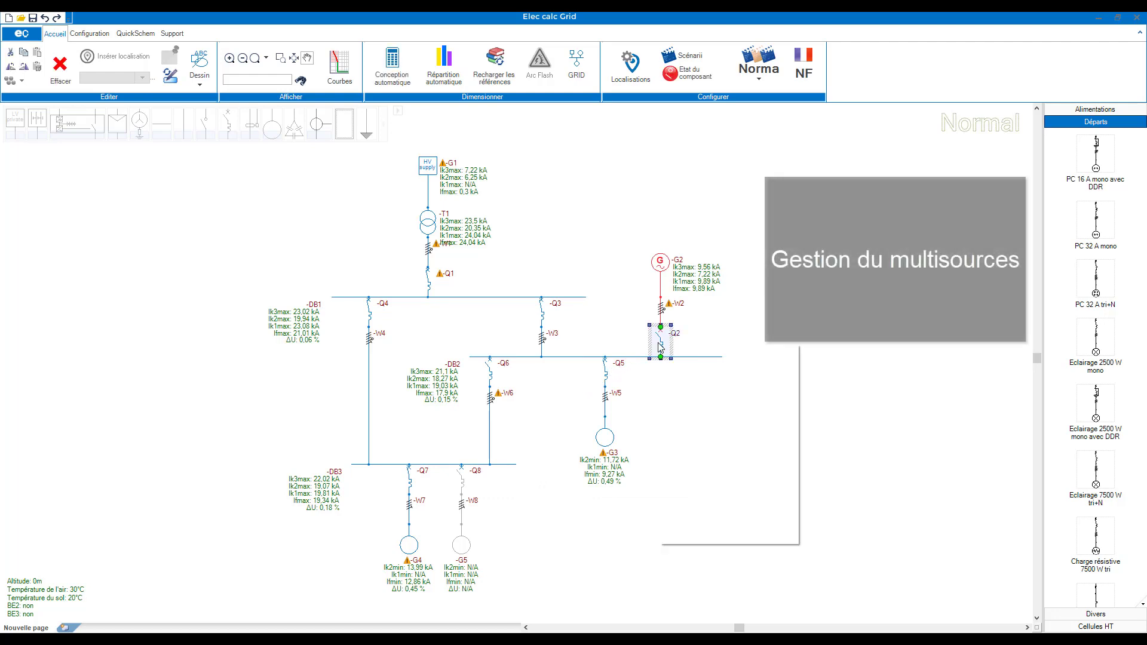
left_click(679, 361)
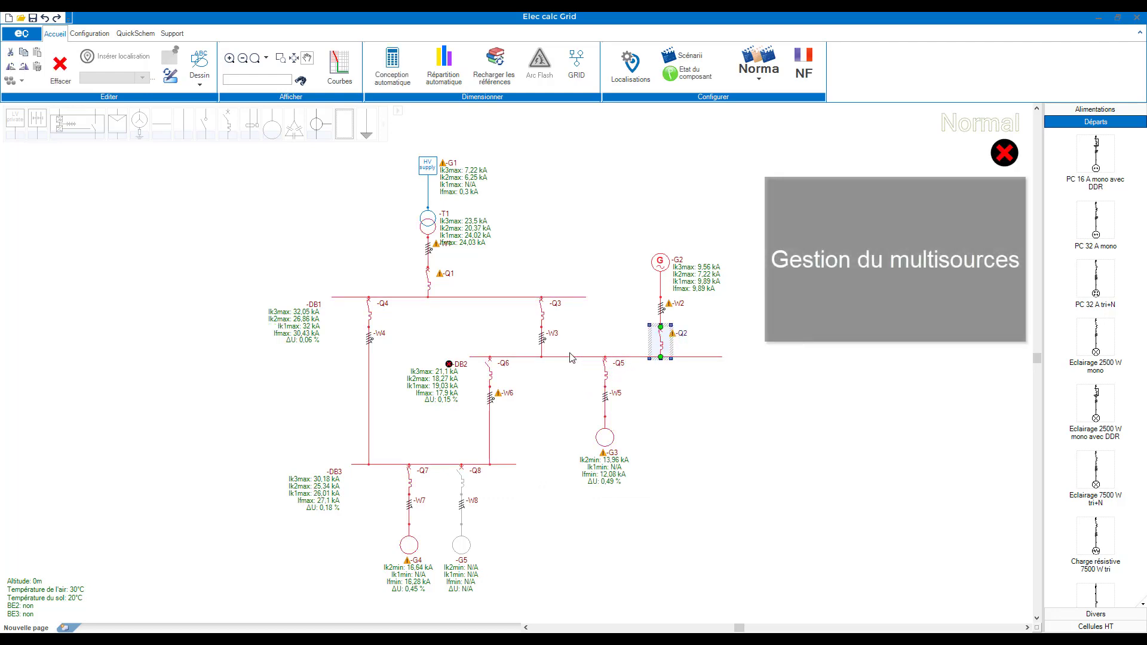
mouse_move(448, 367)
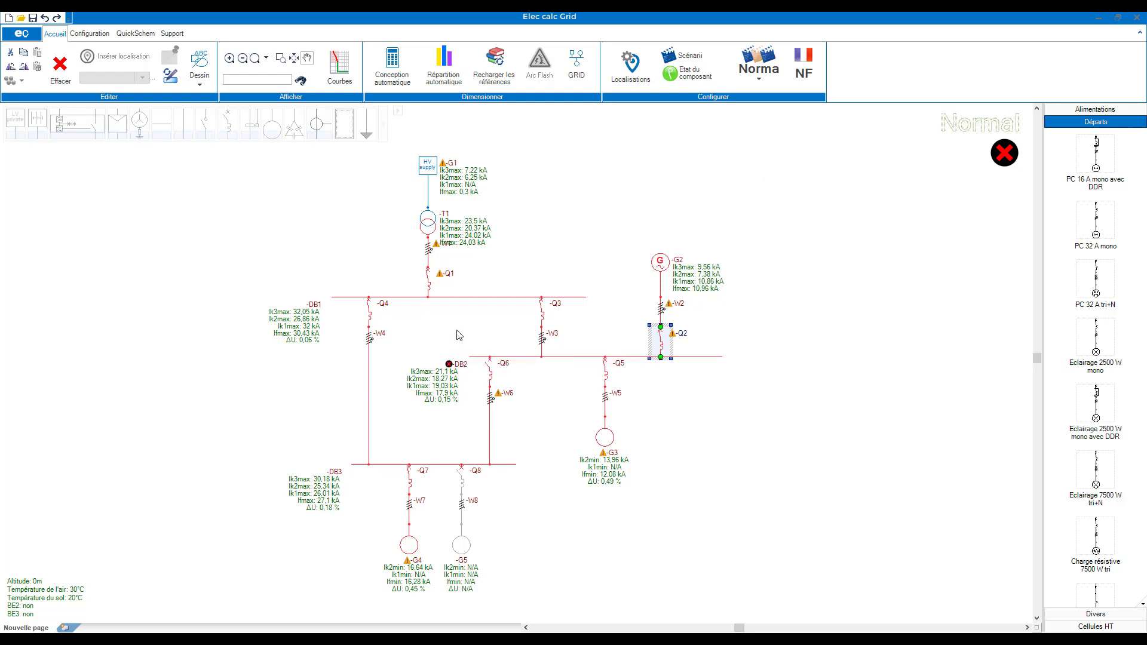
Select the Synchronisé scenario in the sources and networks settings and apply multi-source (GRID) treatment to it.
left_click(575, 76)
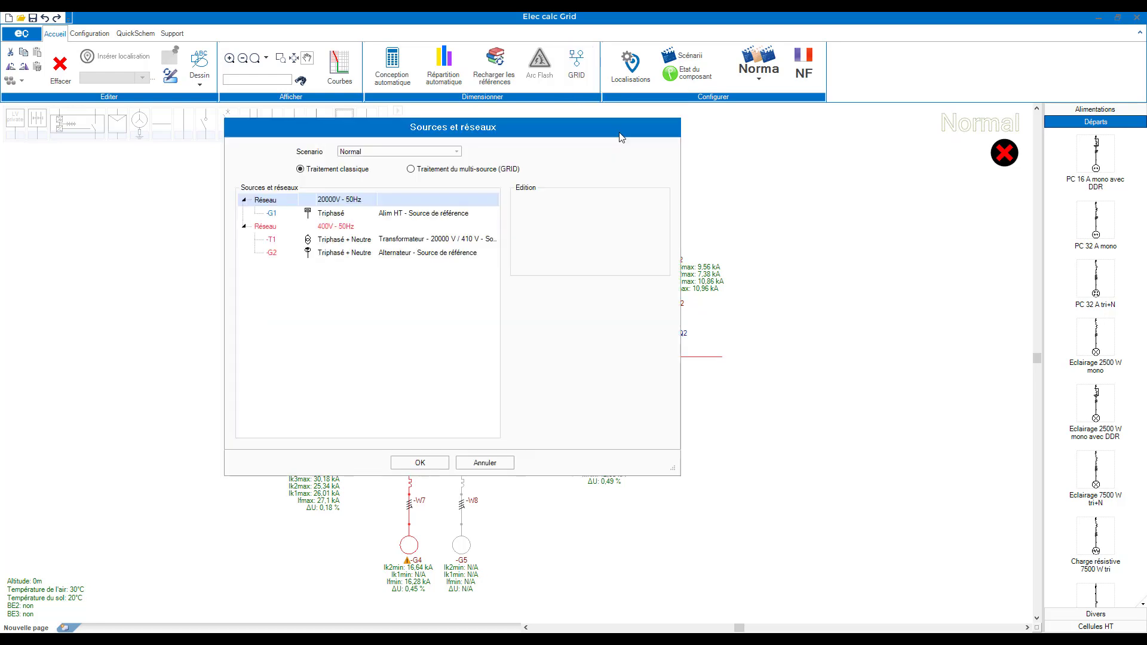
left_click(455, 151)
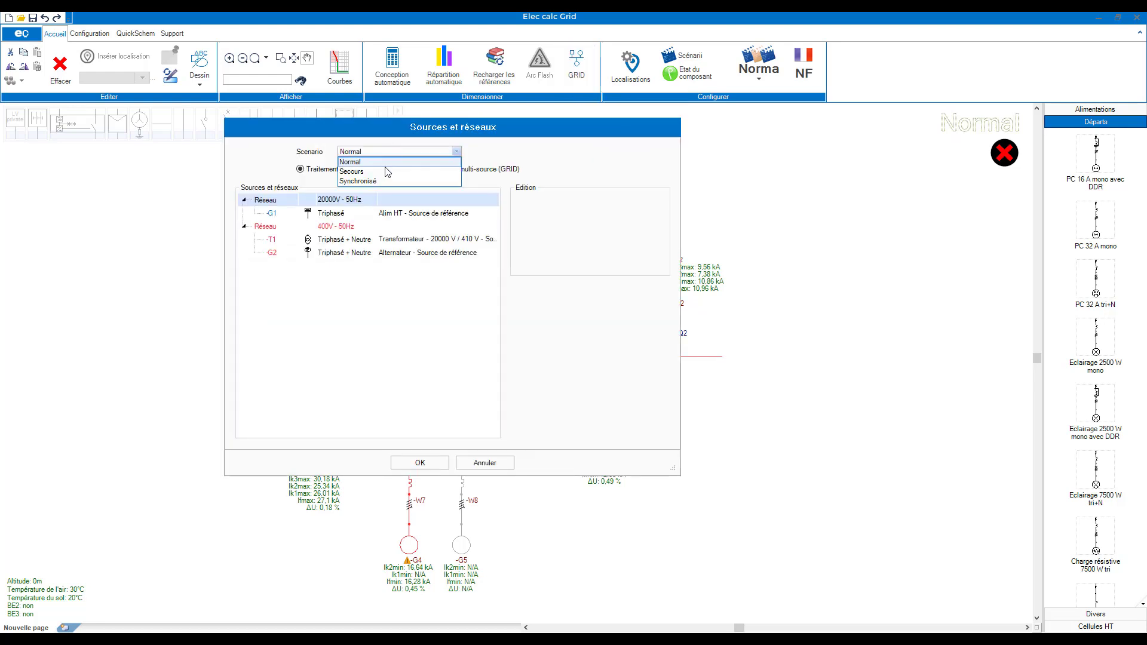
left_click(375, 181)
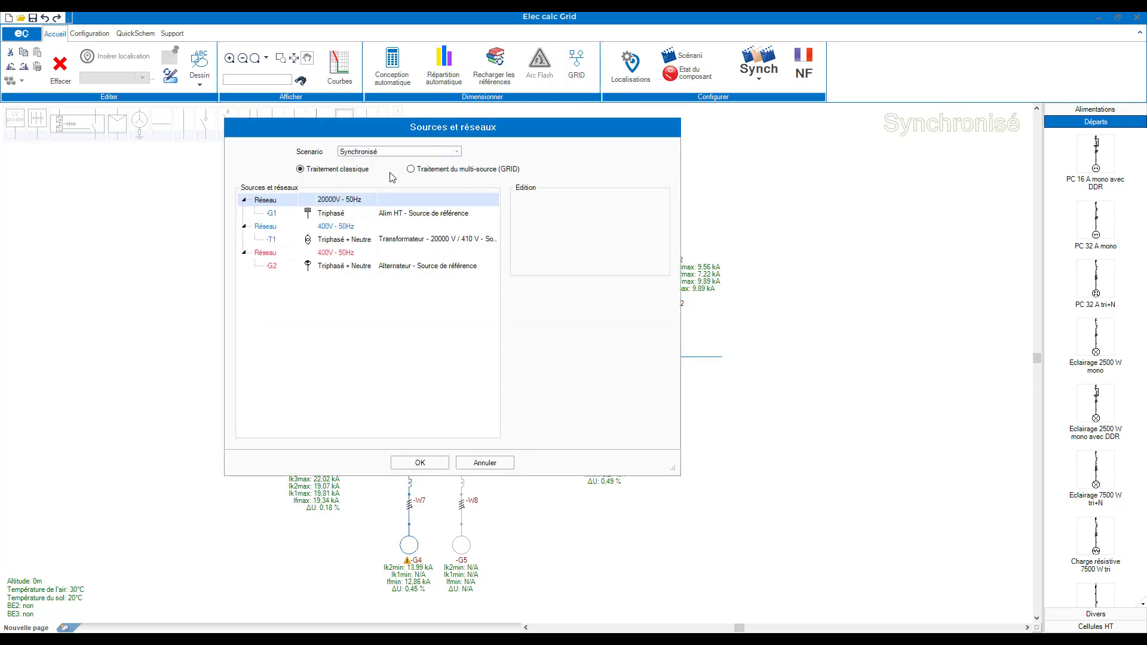
left_click(411, 169)
left_click(420, 463)
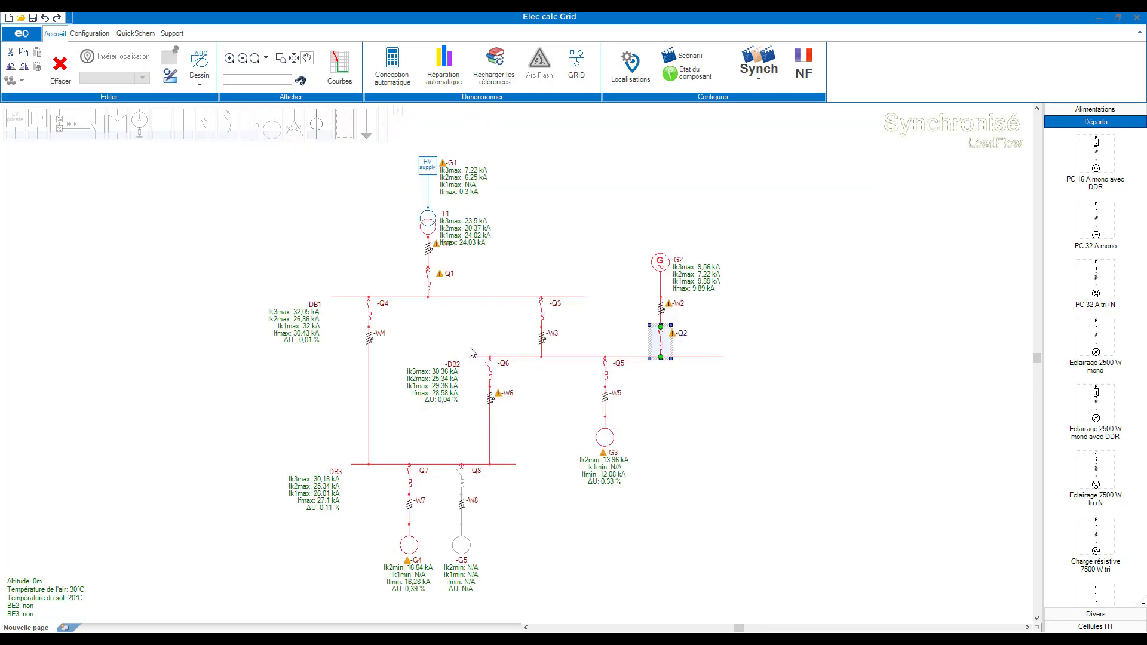
Display the load flow results on the network diagram.
left_click(90, 34)
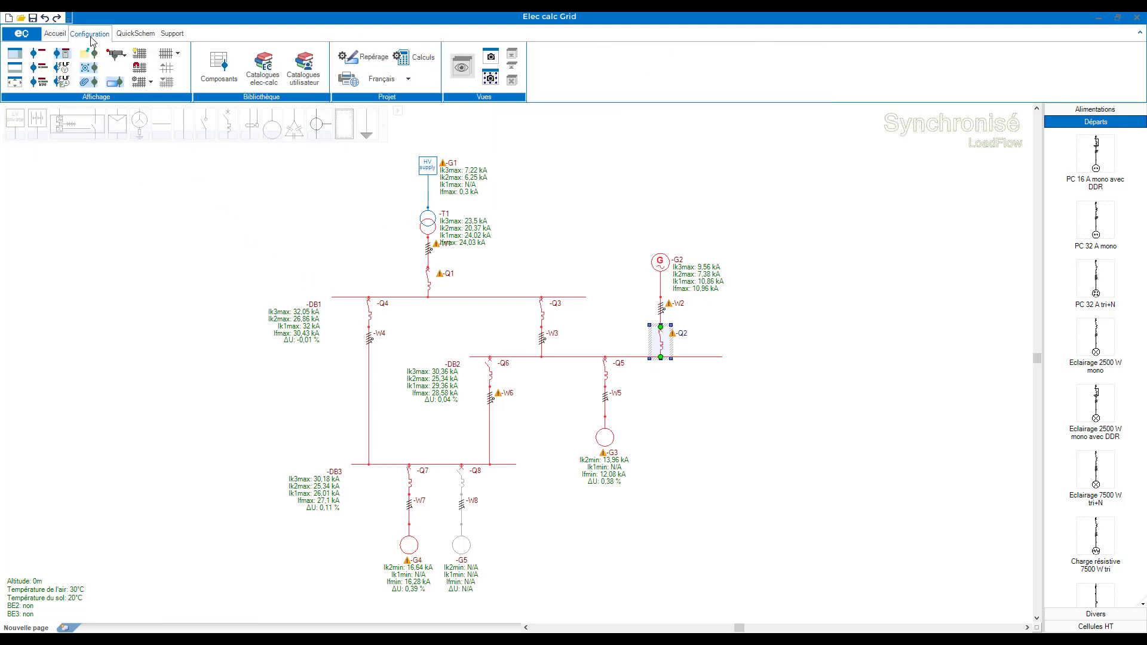
left_click(61, 82)
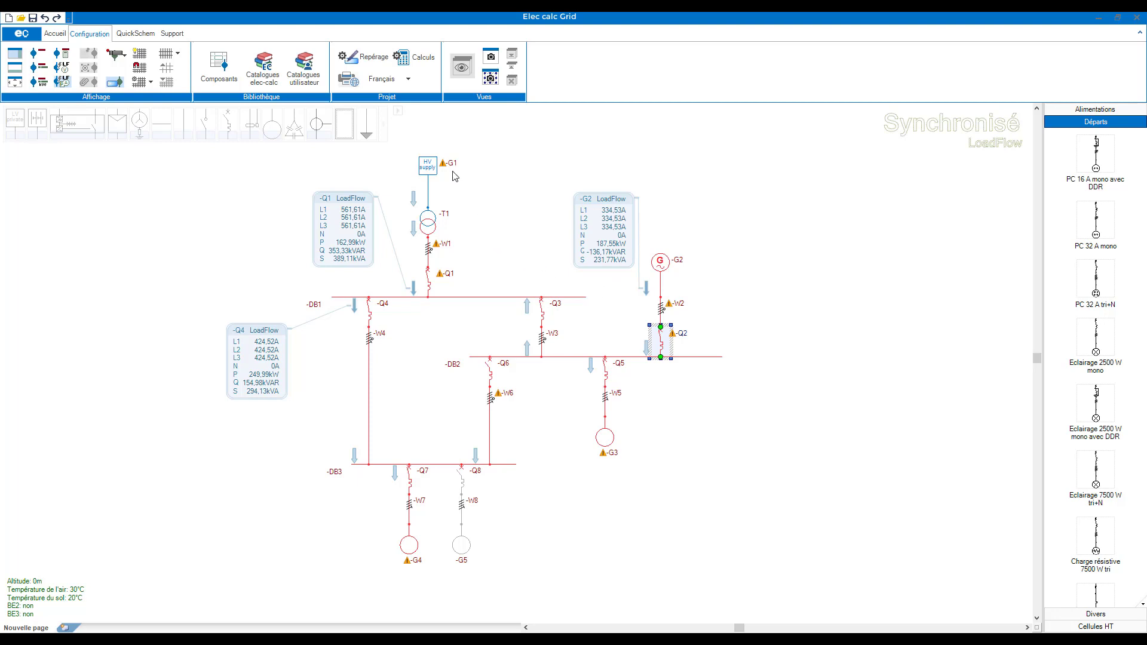
Make generator G2 a controlled-power source (Source à puissance contrôlée) with 500 kW active and 300 kVAR reactive power.
left_click(54, 34)
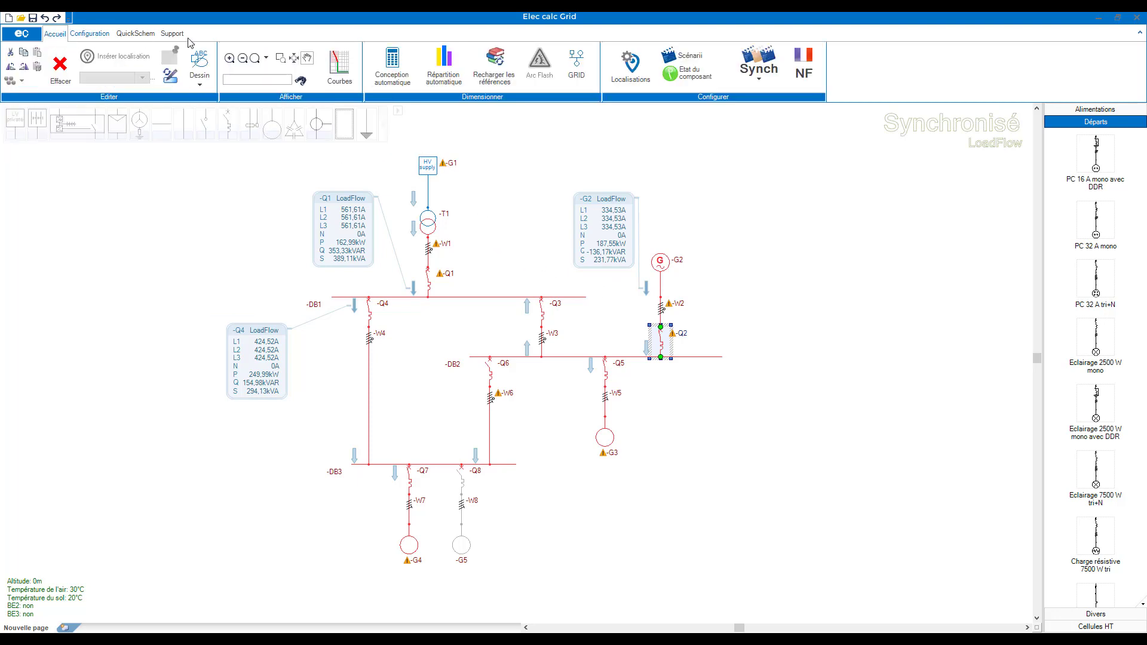
left_click(576, 71)
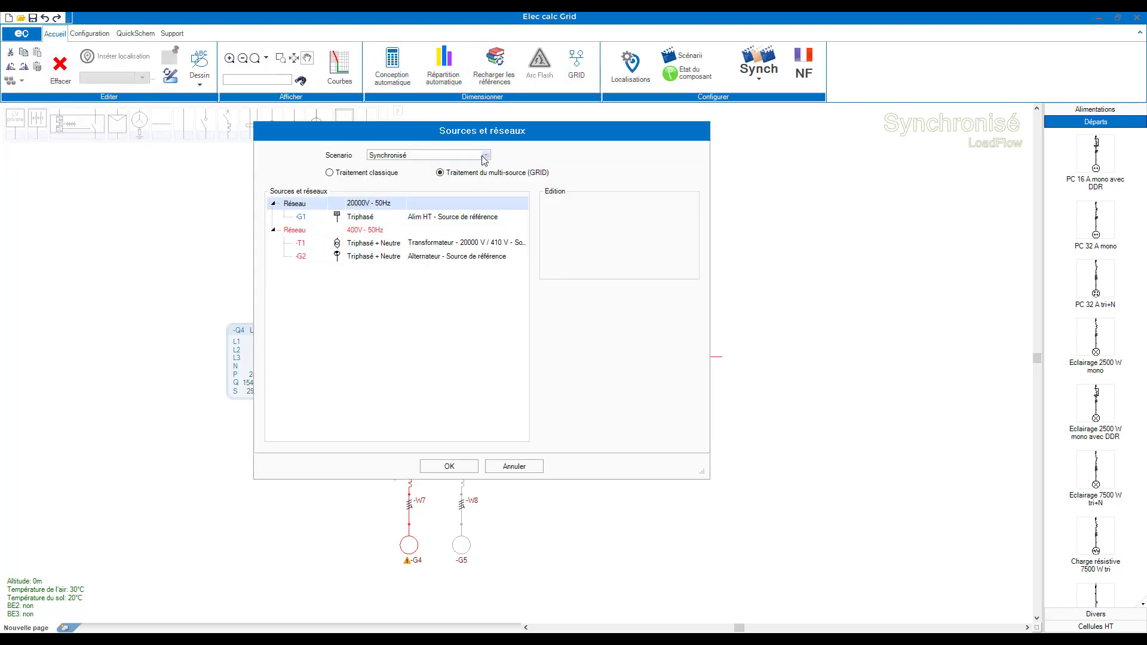
left_click(308, 258)
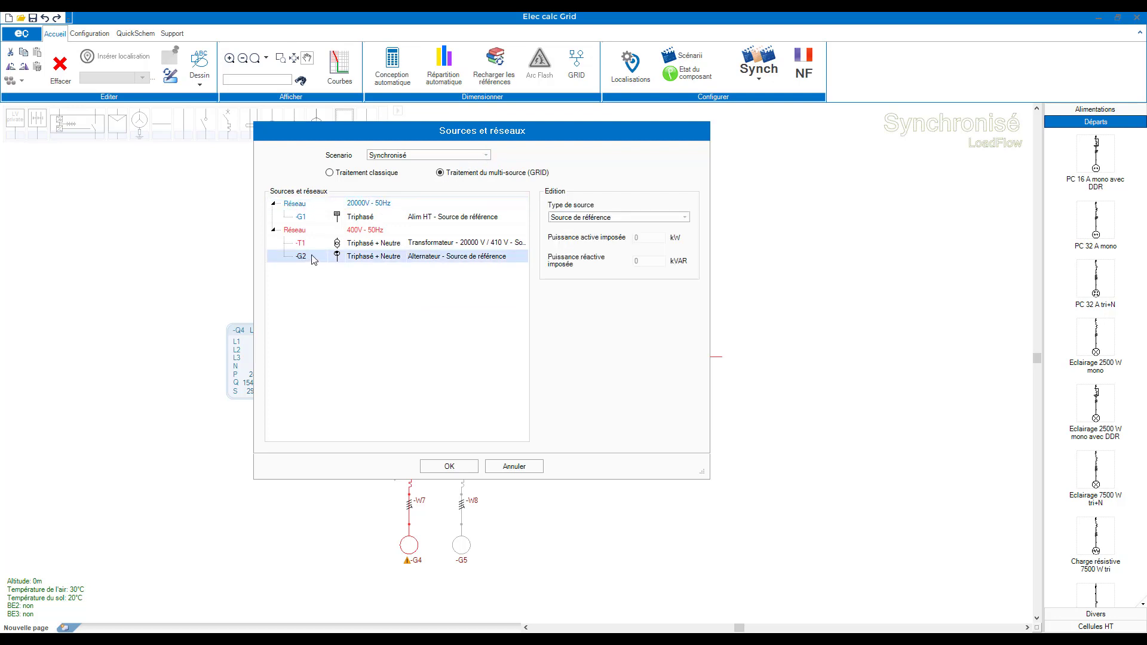
left_click(571, 219)
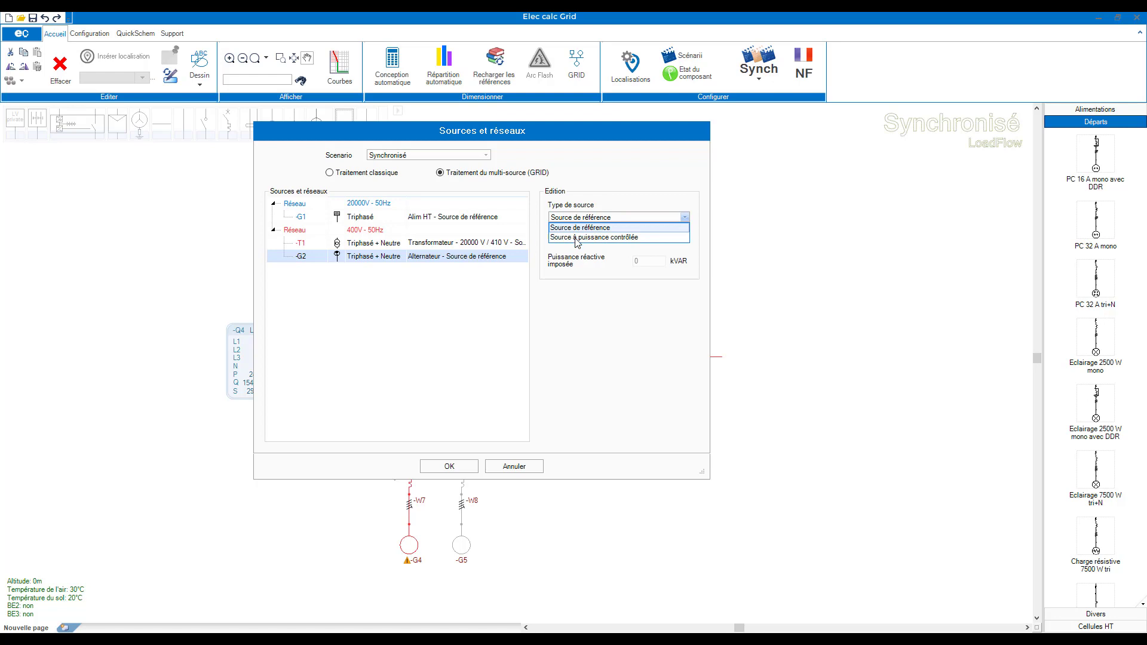
left_click(577, 237)
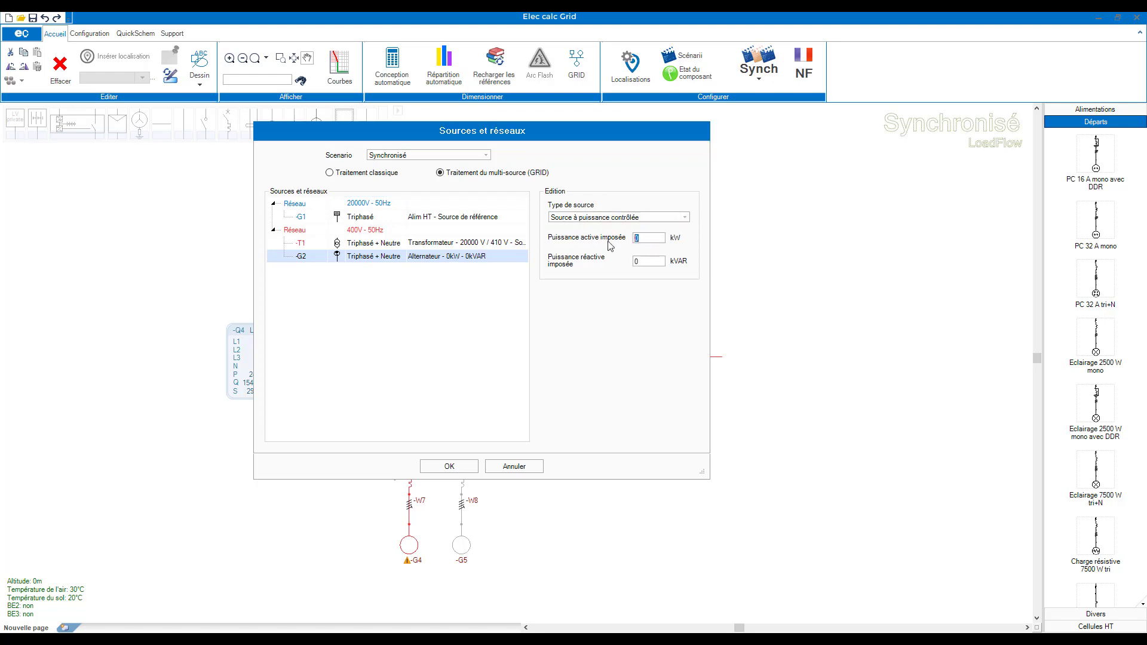
type("500")
key("Tab")
type("300")
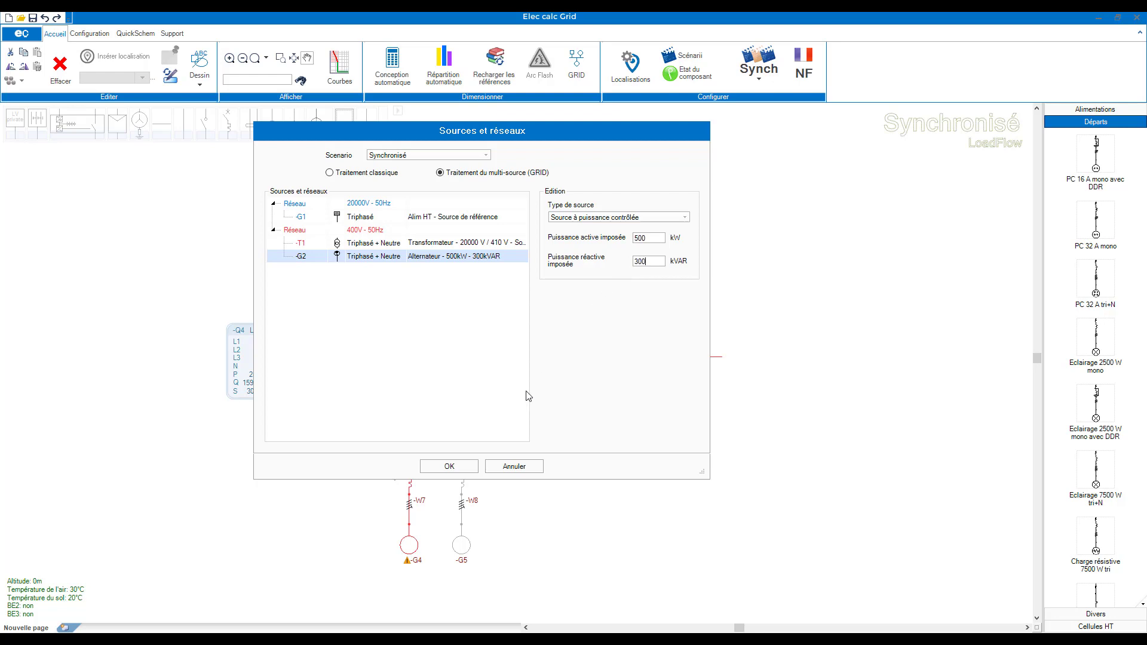
left_click(468, 466)
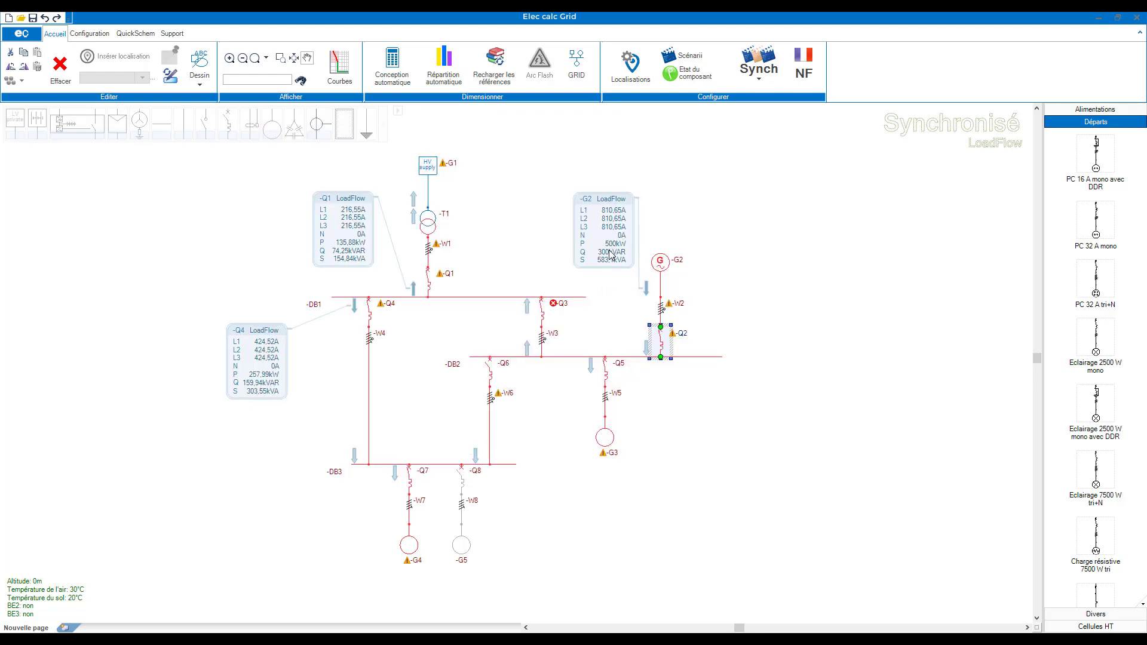
Close breaker Q6 below DB2 to mesh the network with DB3.
left_click(491, 373)
right_click(491, 372)
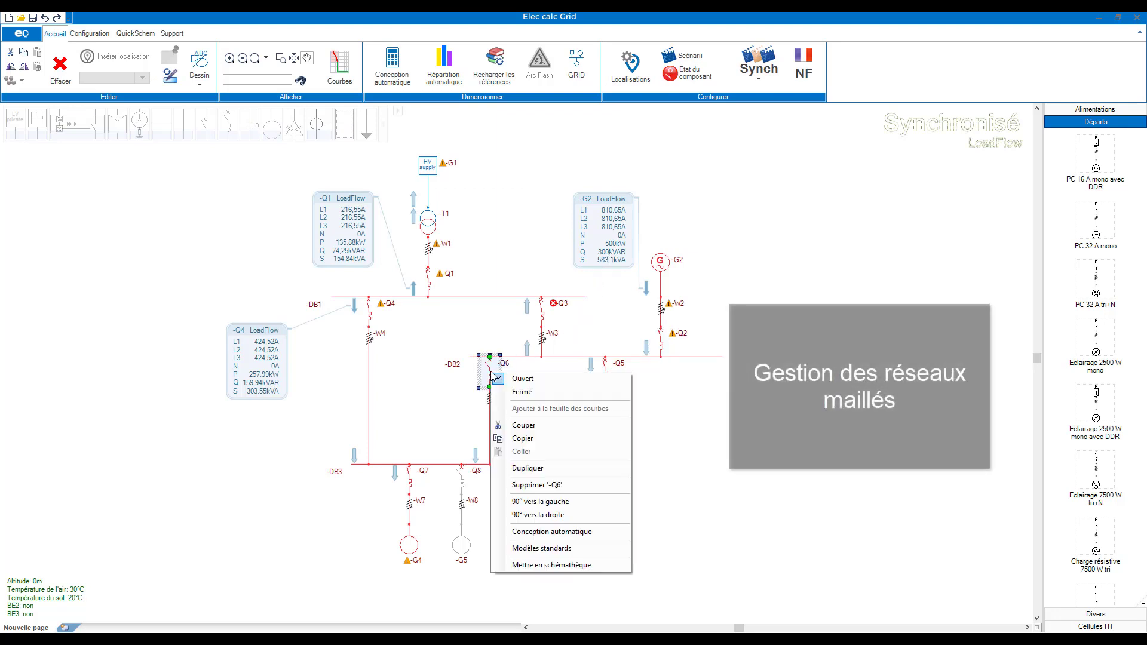
left_click(516, 392)
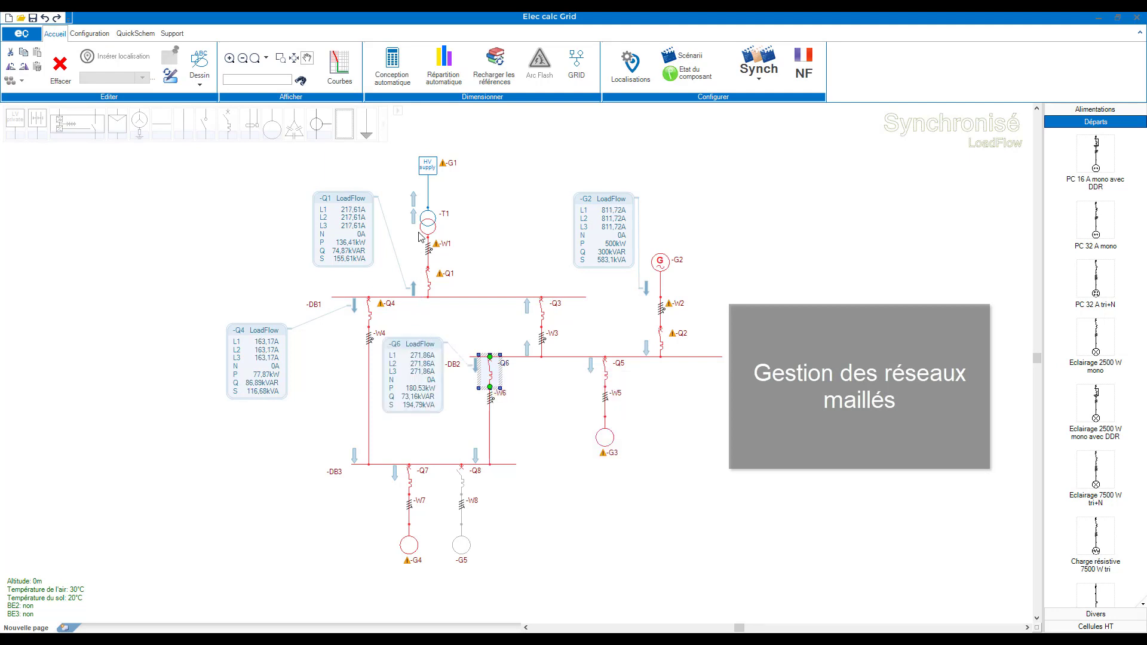
Close breaker Q8 on DB3 to supply load G5.
left_click(466, 487)
right_click(466, 487)
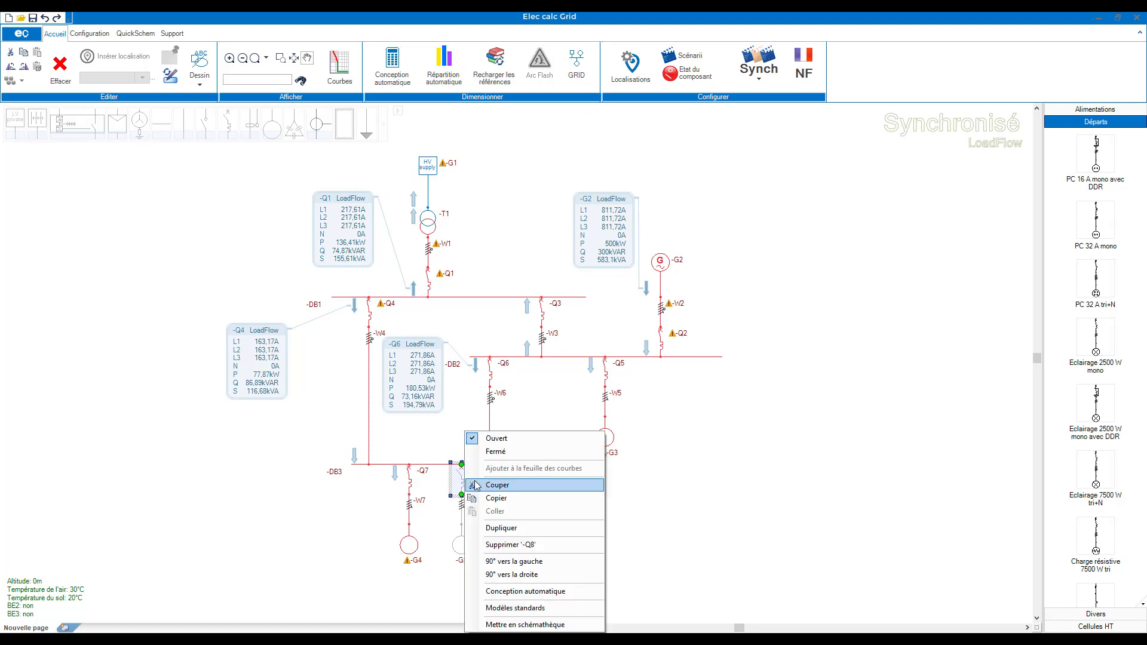
left_click(493, 453)
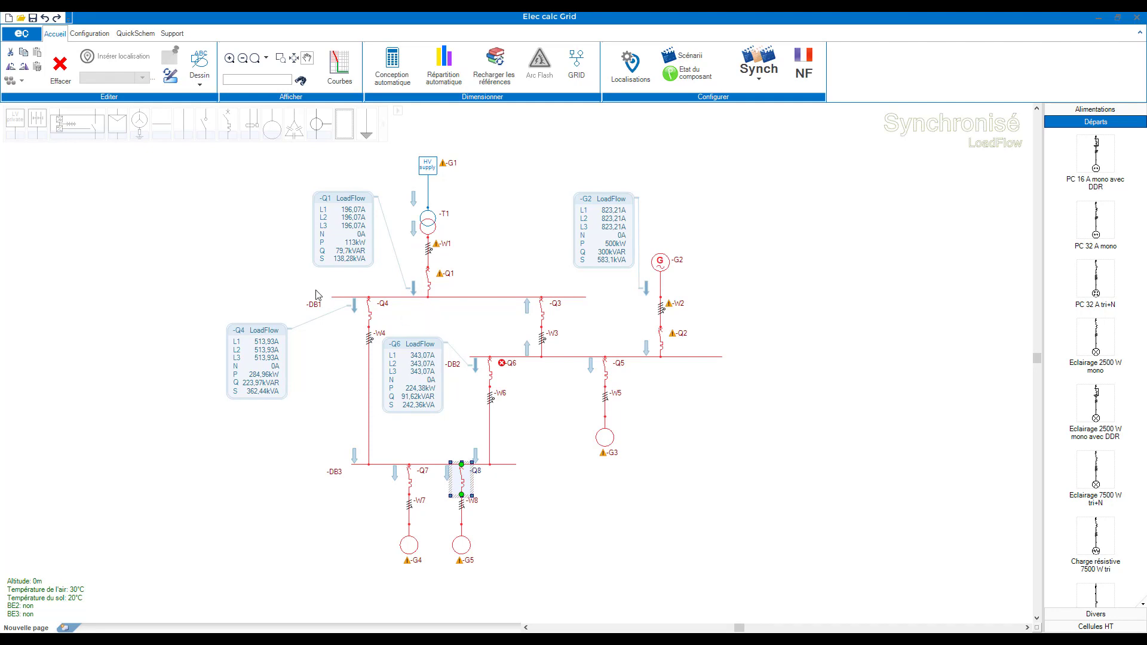
Show the component properties and set the length of cable W4 to 10 m.
left_click(87, 37)
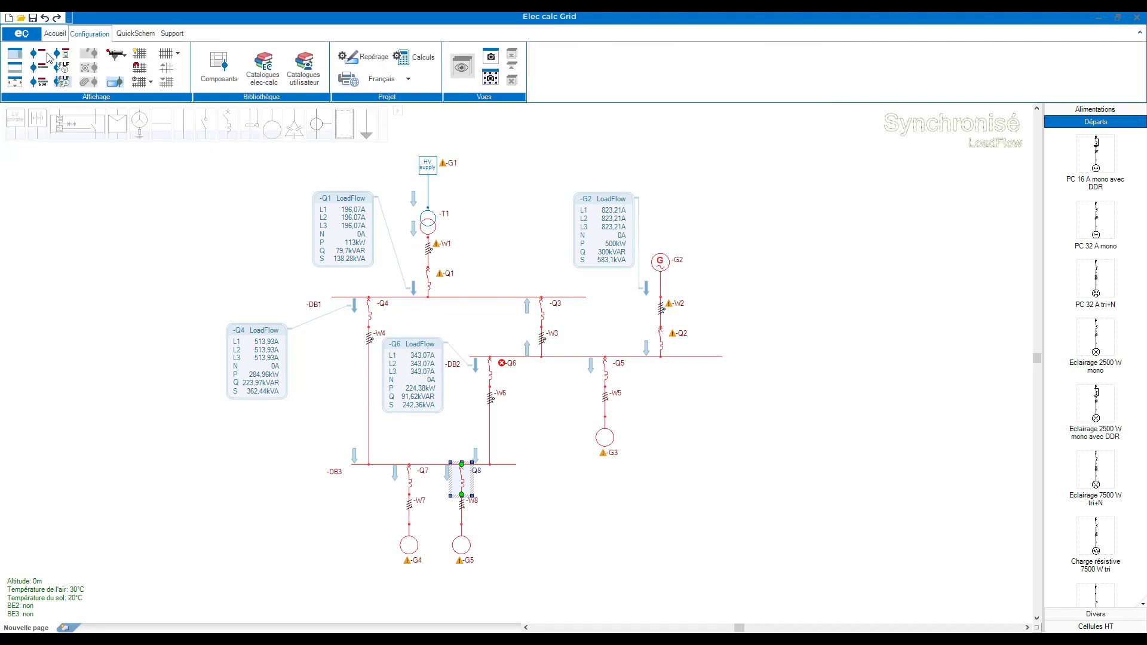
left_click(18, 69)
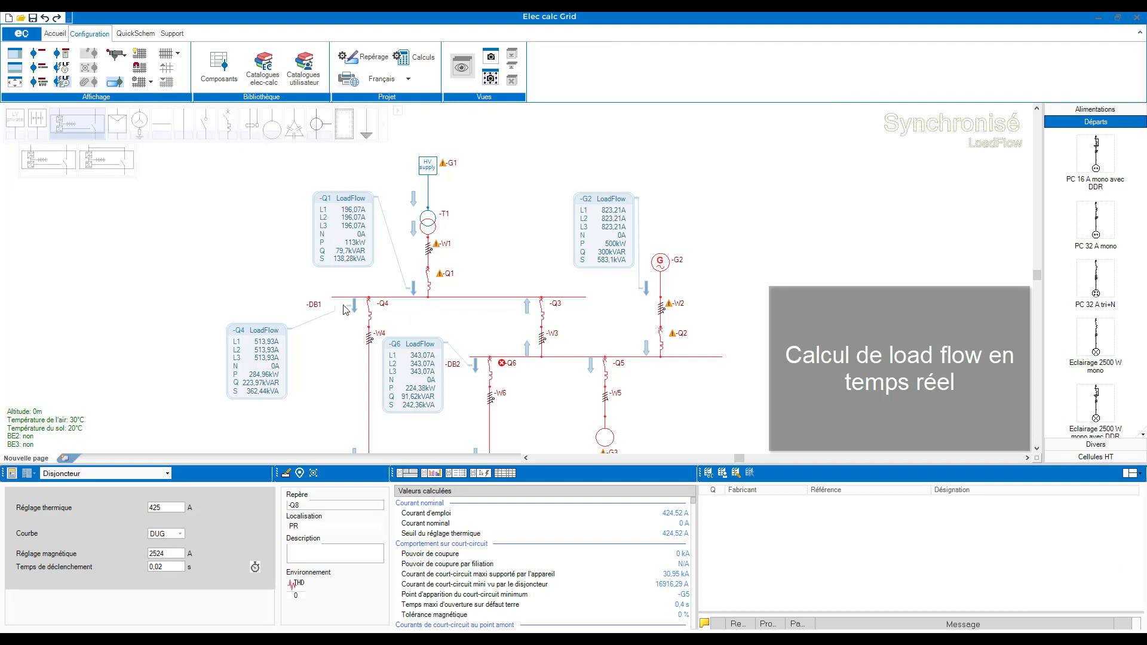
left_click(374, 360)
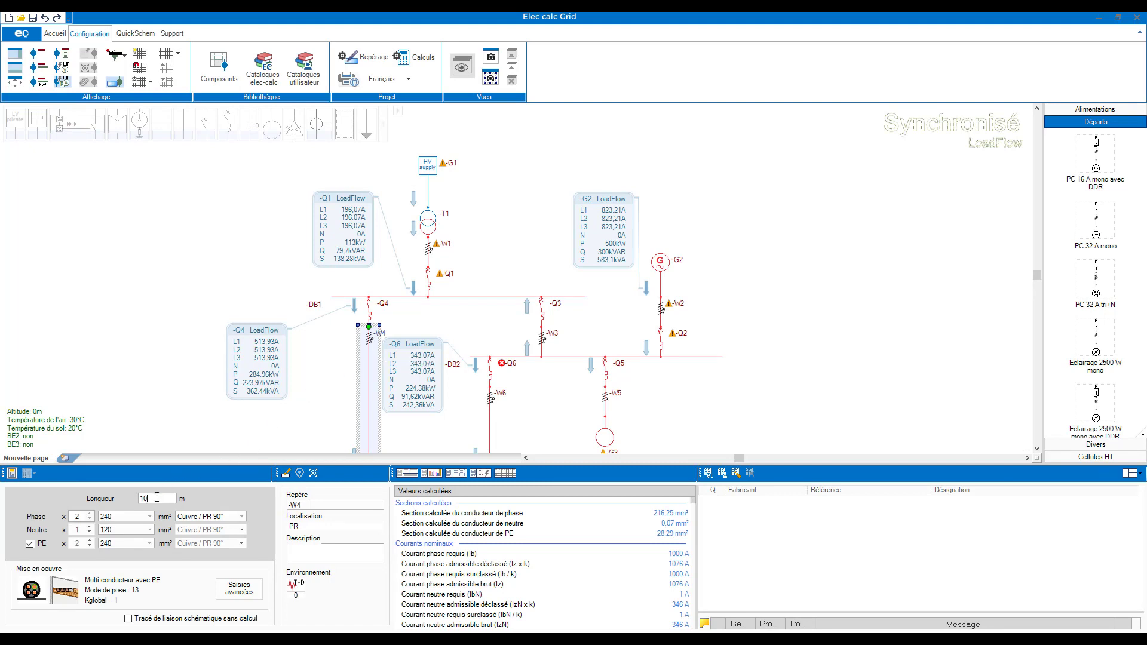
key("Return")
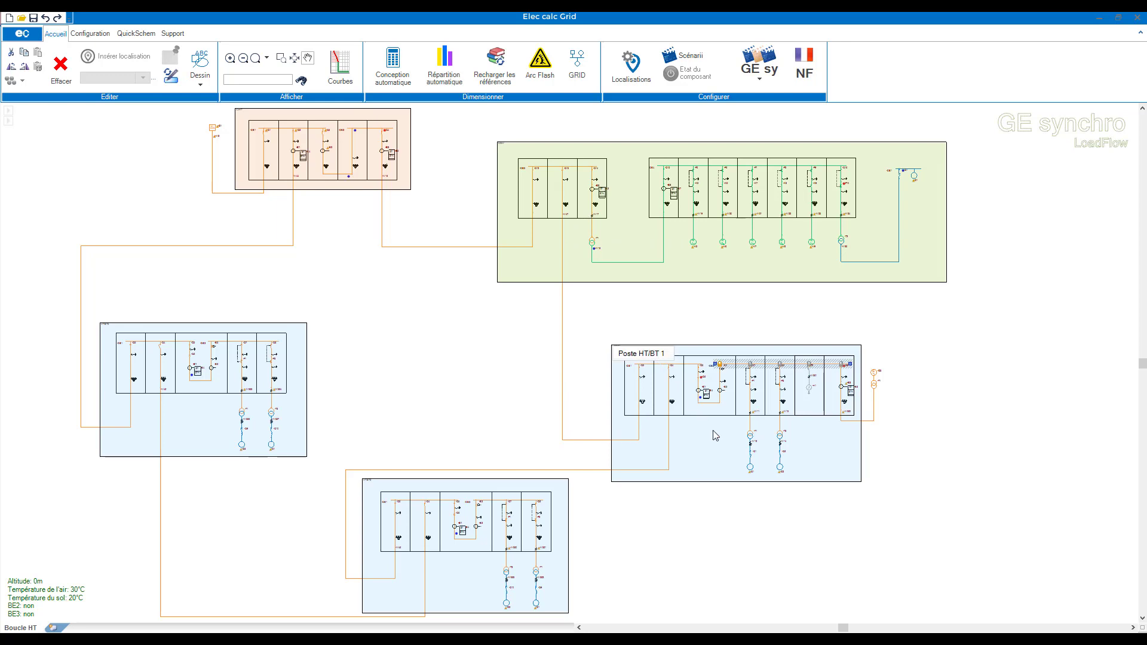
Focus on substation Poste HT/BT 1 and view the protection curves with the reference voltage set to 5500 V.
double_click(748, 445)
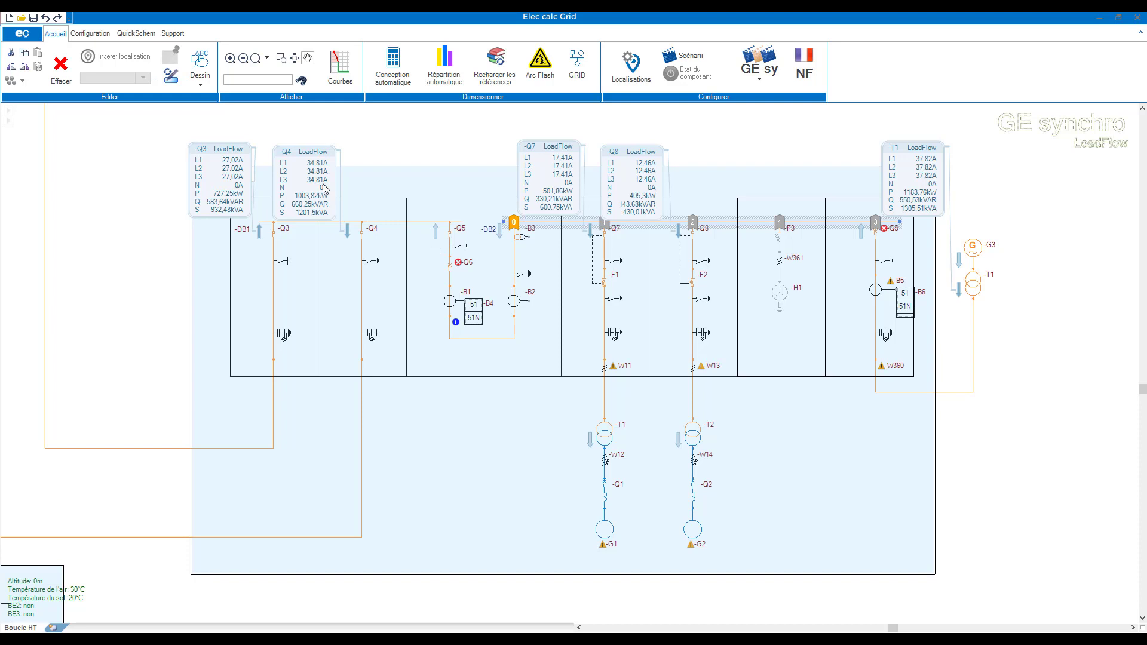
left_click(340, 67)
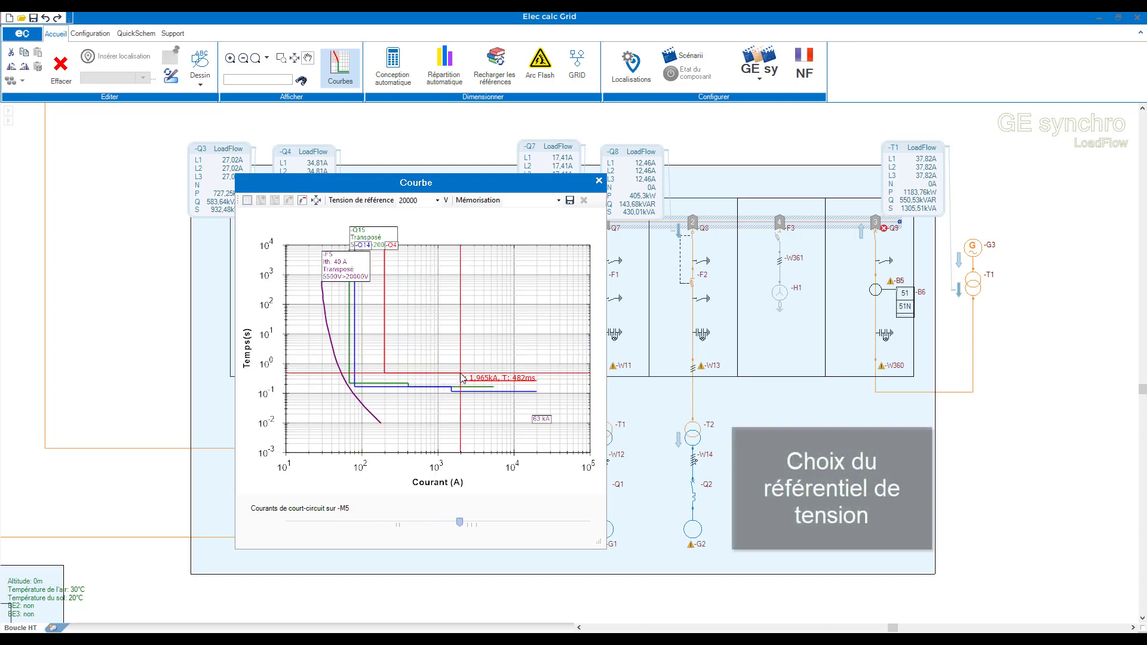
left_click(438, 200)
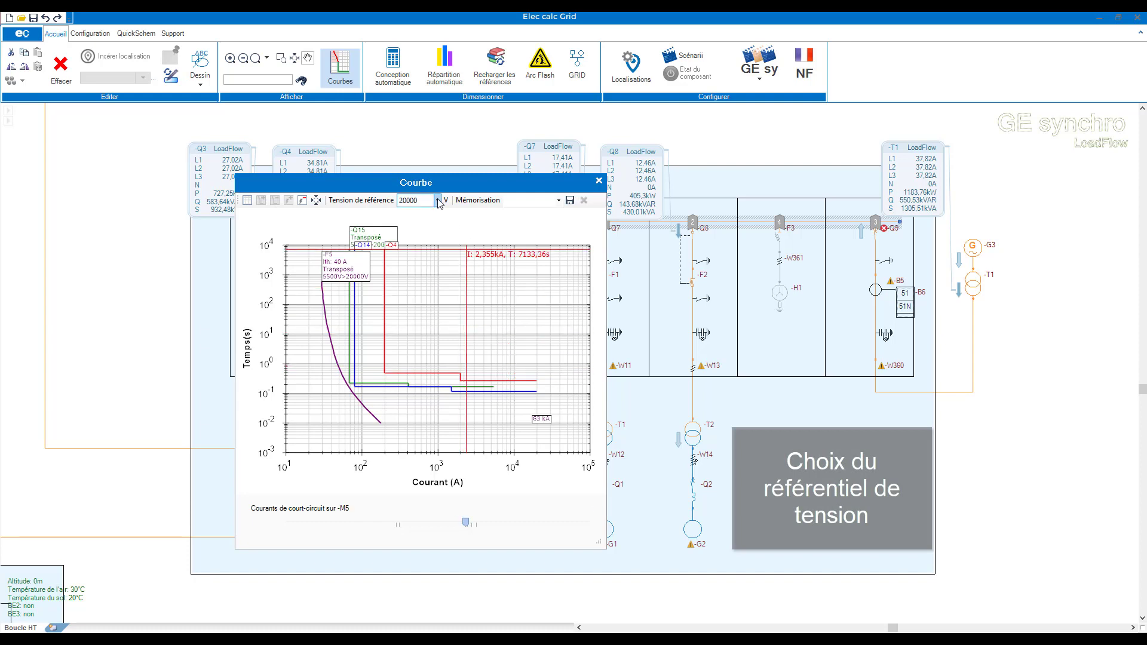
left_click(416, 221)
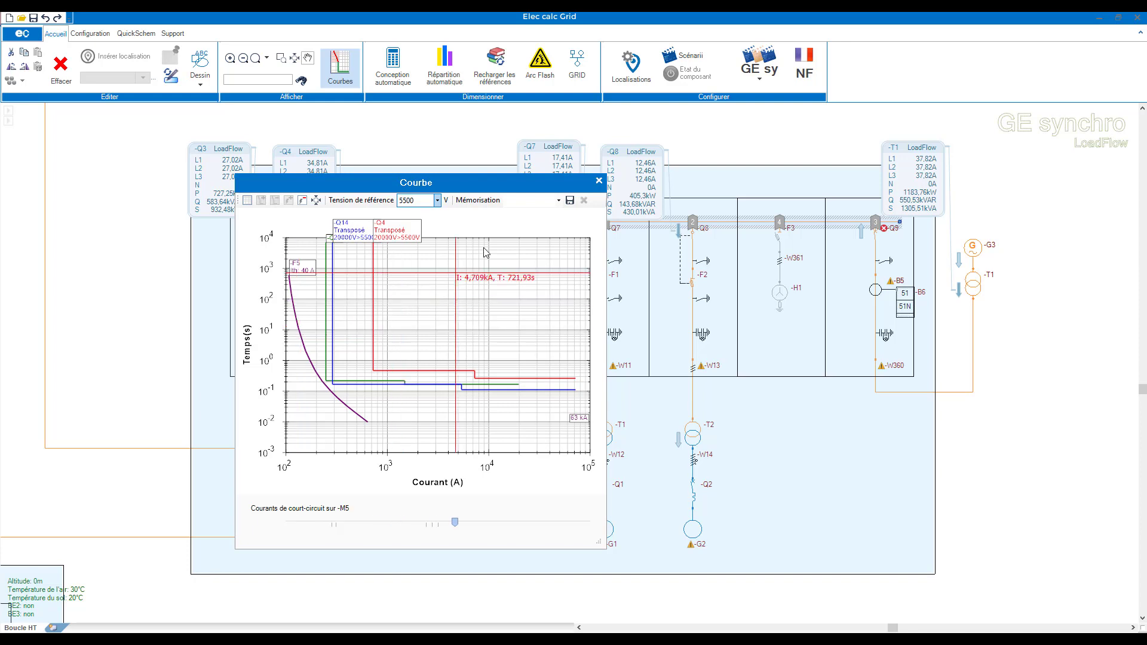
left_click(599, 180)
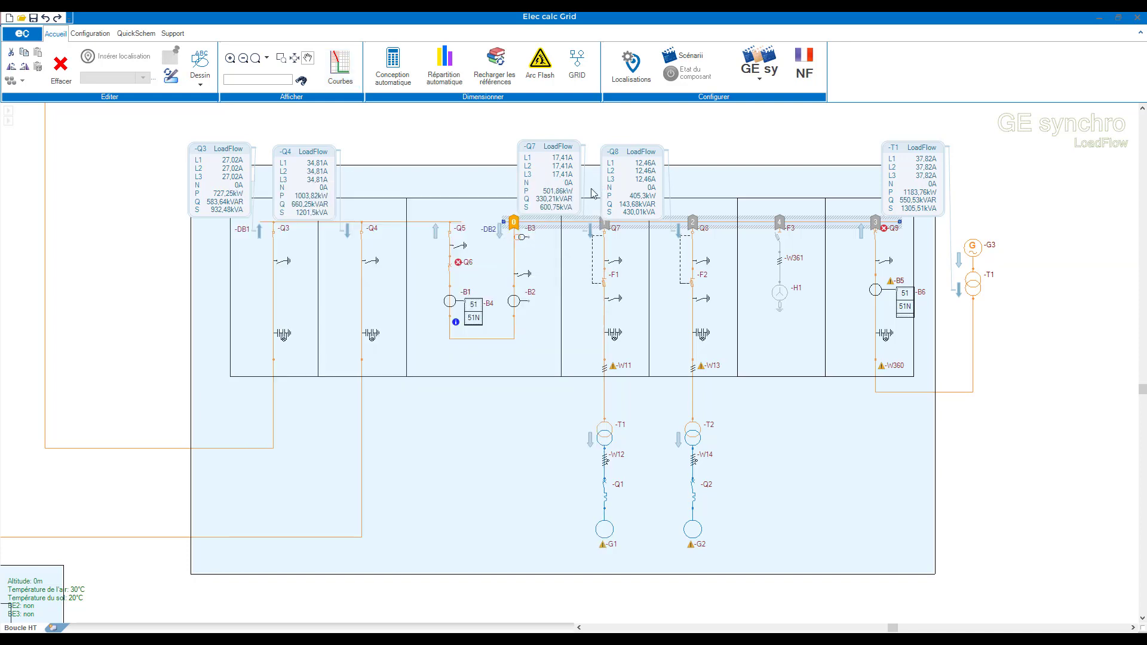
Show the properties and short-circuit calculation results of busbar DB2.
left_click(101, 37)
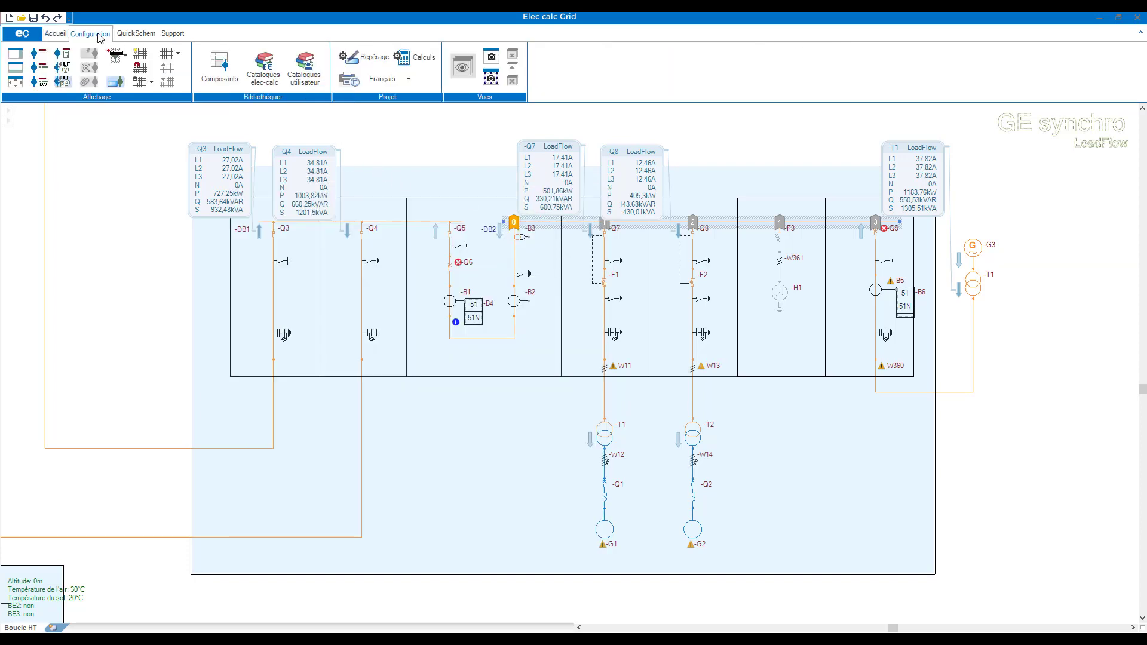
left_click(15, 70)
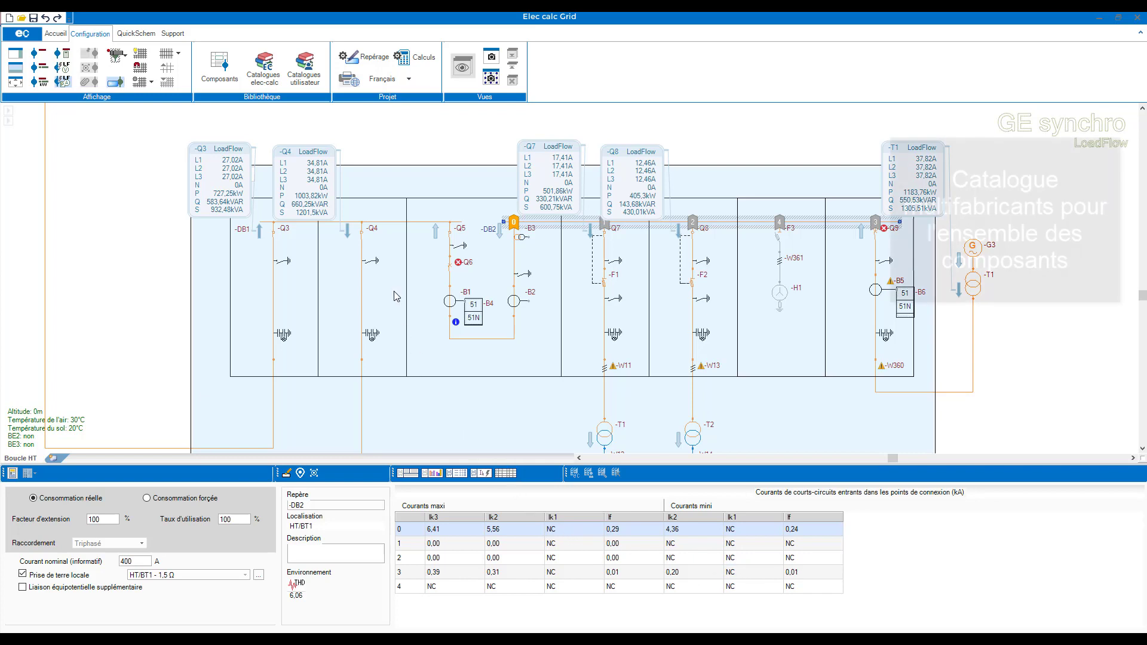
Open the elec calc manufacturer catalogue management and look through the manufacturers available for the France sales region.
left_click(269, 76)
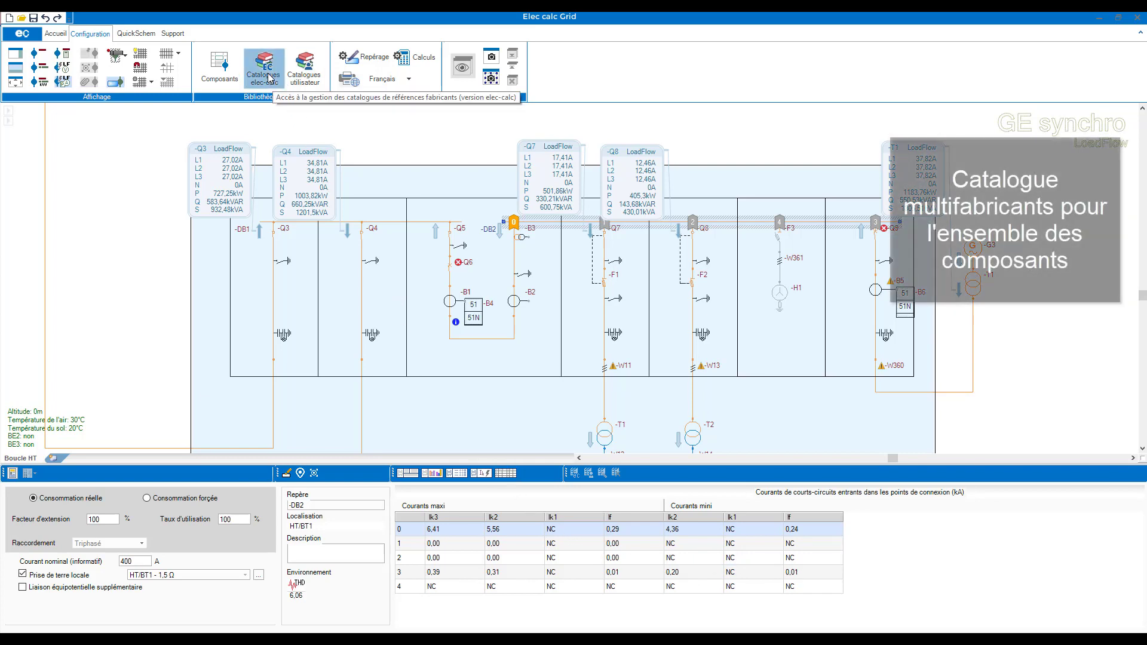
scroll(363, 261, "down", 5)
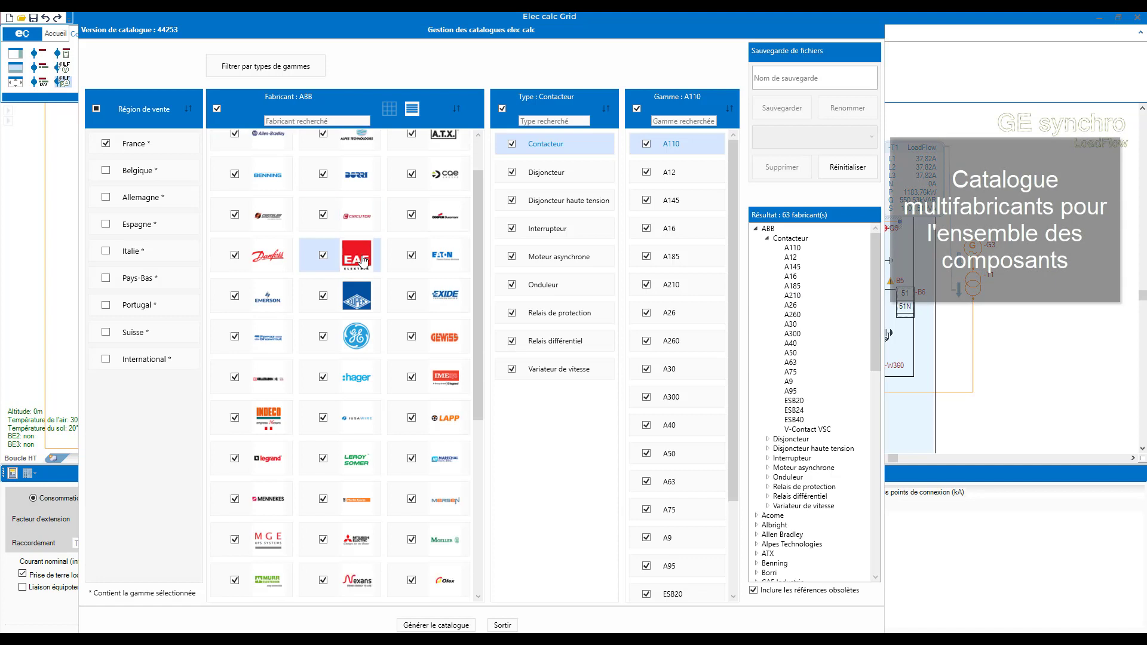
scroll(355, 272, "down", 5)
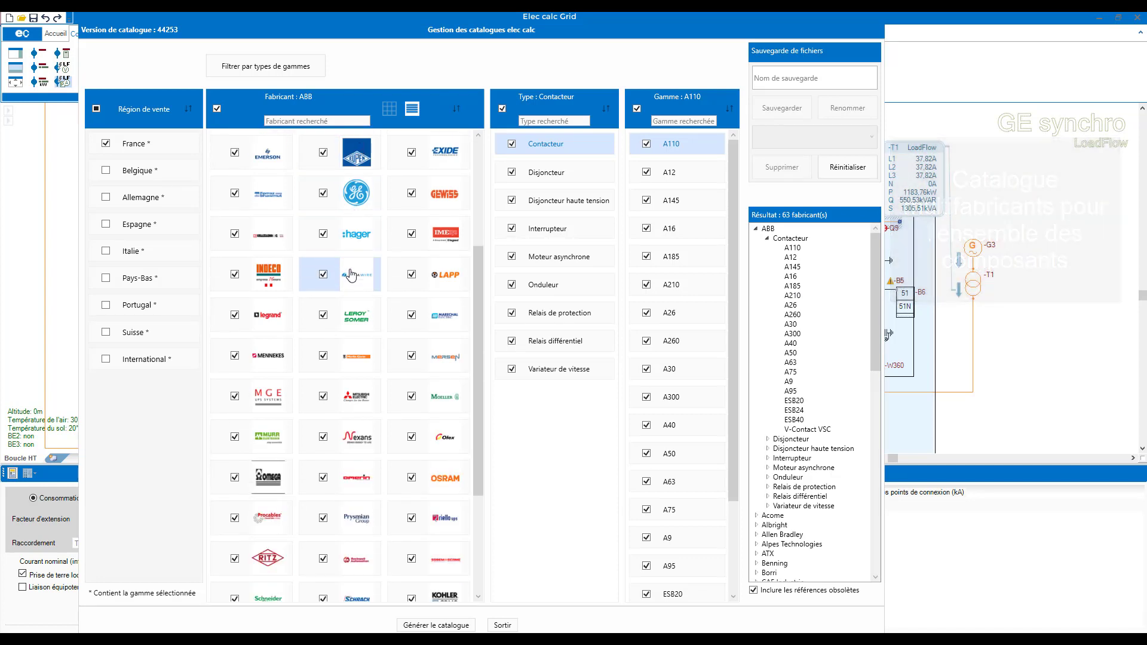
scroll(351, 291, "down", 2)
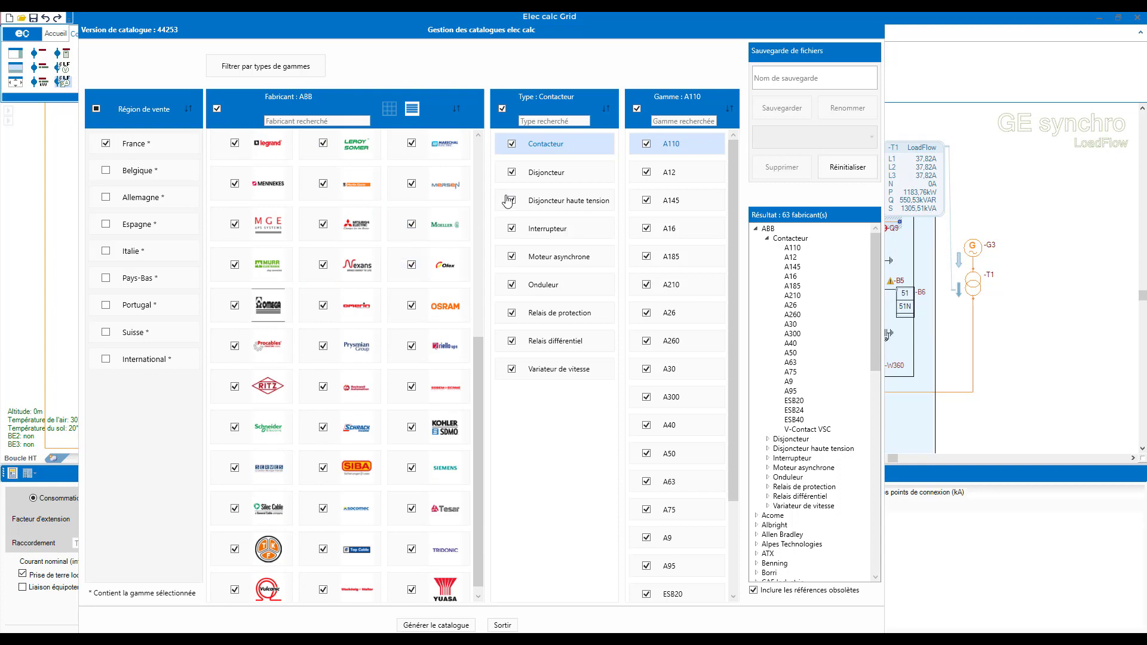
Browse ABB's product ranges for the Disjoncteur type, and exit the catalogue management without generating a catalogue.
left_click(534, 179)
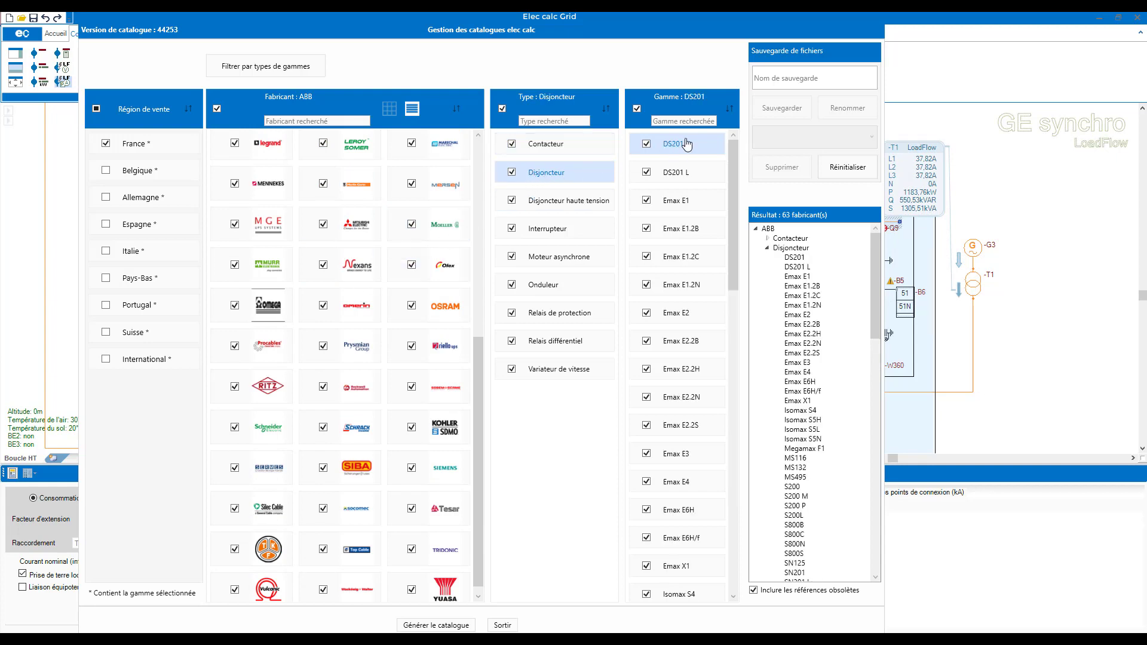
scroll(669, 260, "down", 3)
scroll(670, 287, "down", 4)
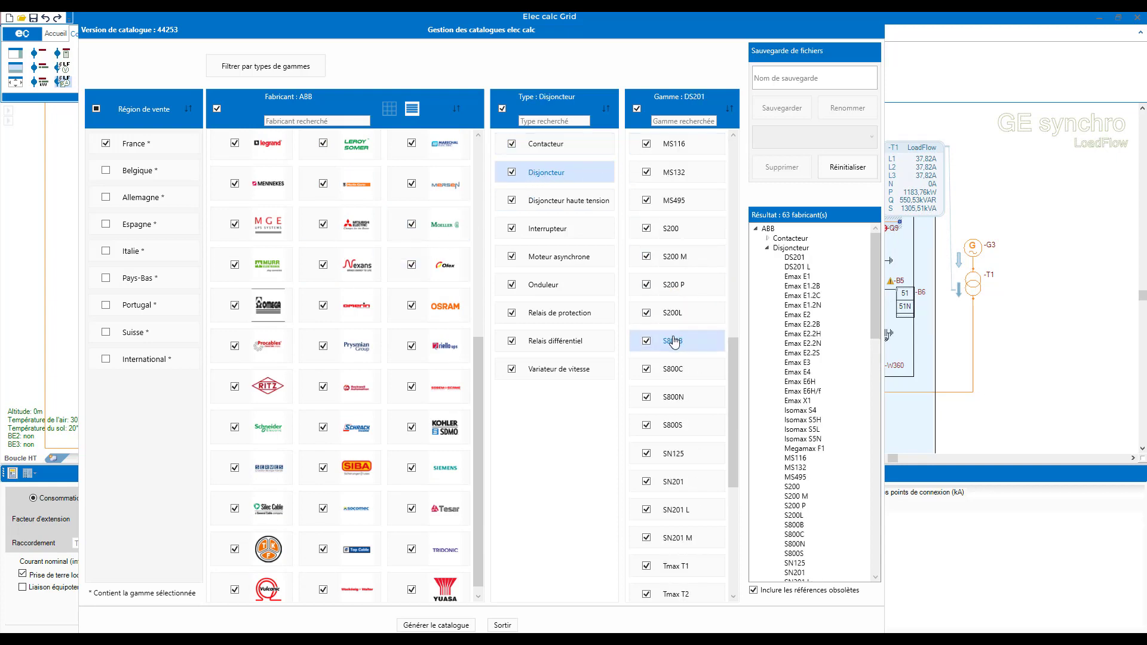
left_click(504, 625)
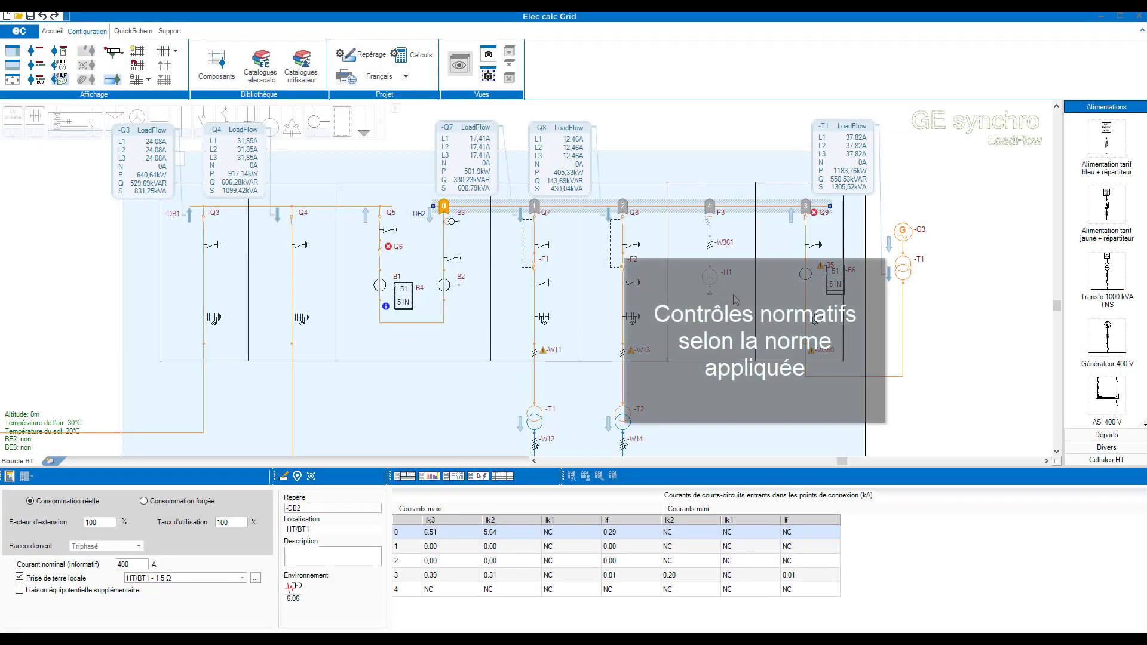
Show the standards check messages for breaker Q9 next to generator G3's transformer T1.
mouse_move(815, 216)
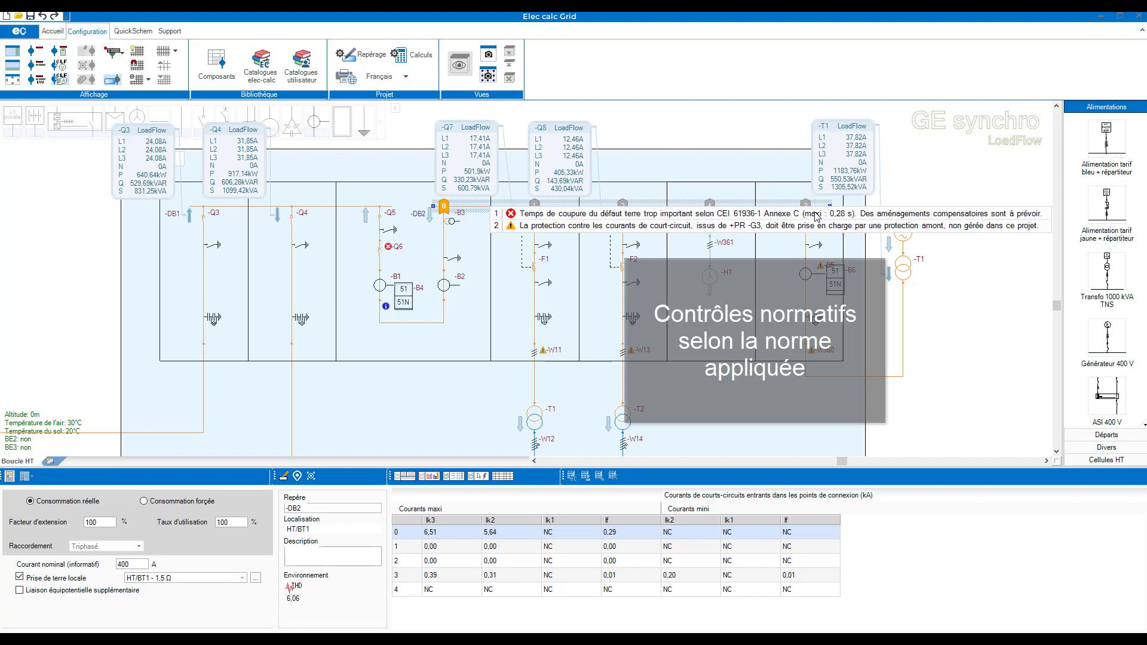